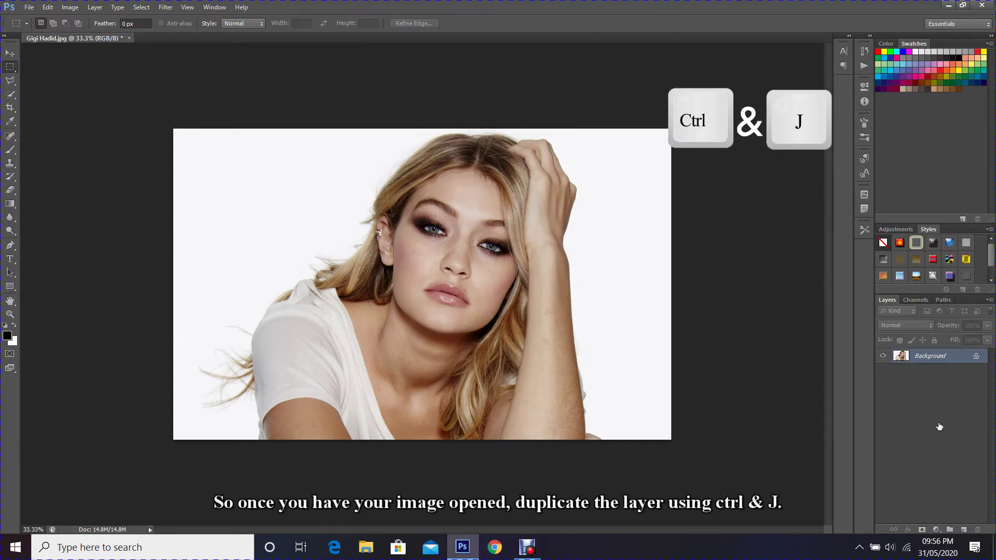
# Duplicate the portrait layer and add a default Black & White adjustment layer on top
pyautogui.hotkey('ctrl', 'j')
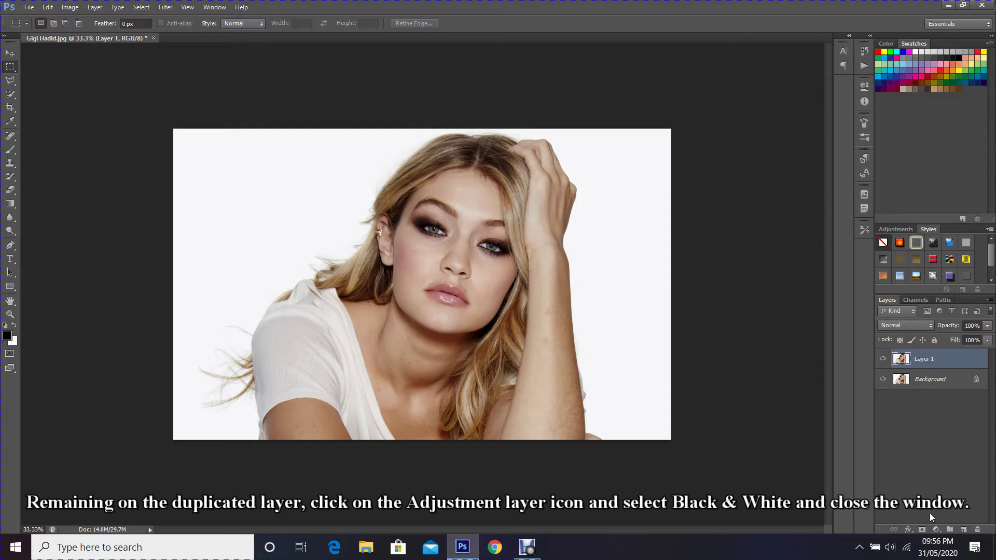
pyautogui.click(937, 530)
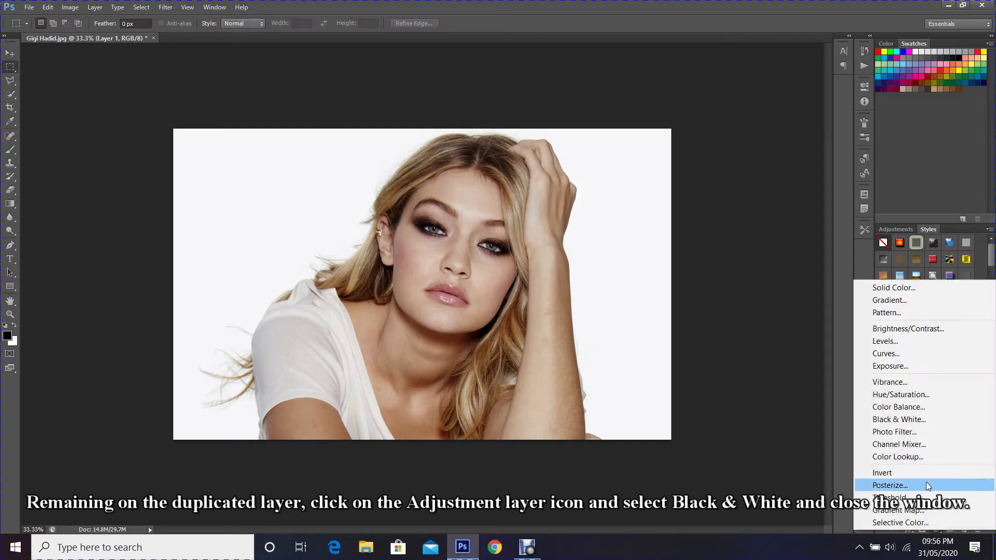
pyautogui.click(919, 423)
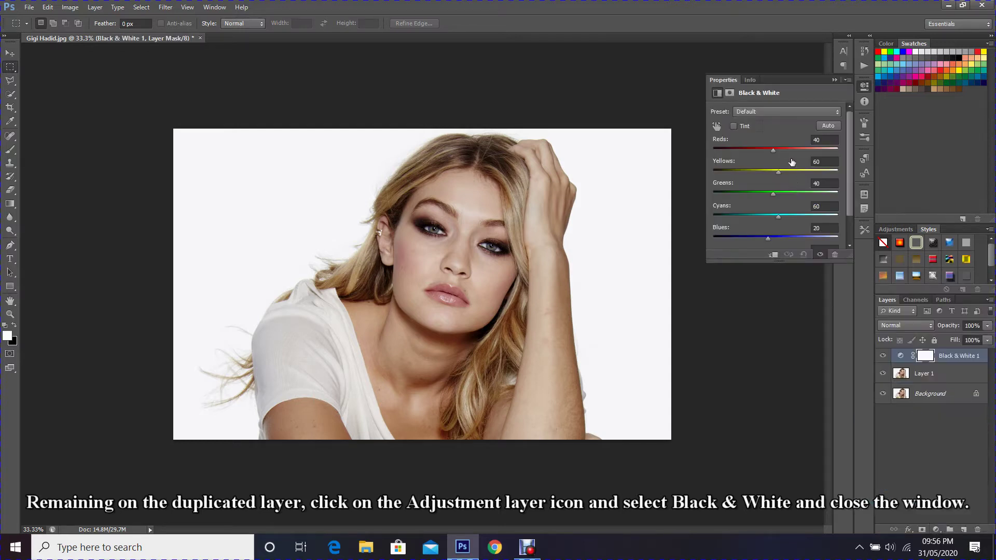
pyautogui.click(834, 79)
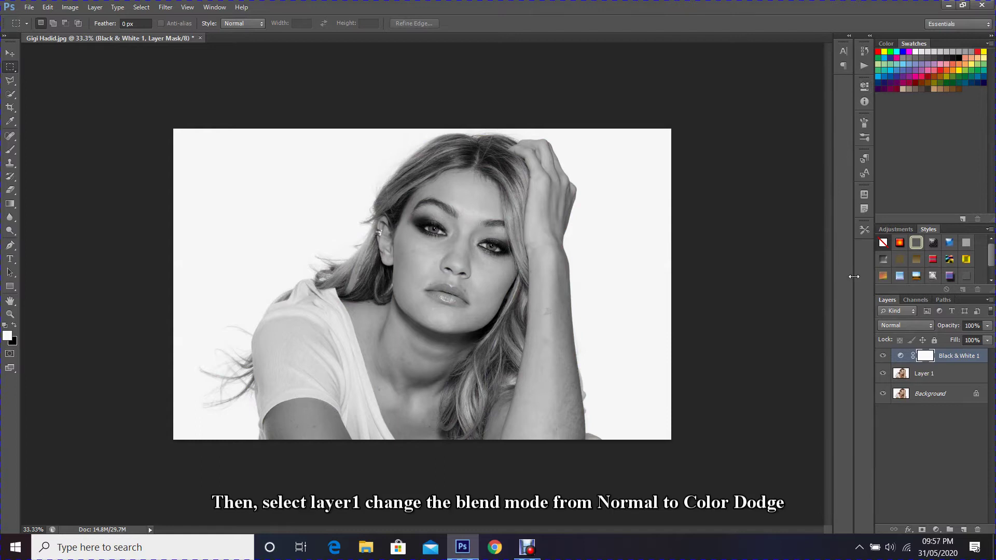
# Set Layer 1's blend mode to Color Dodge
pyautogui.click(927, 381)
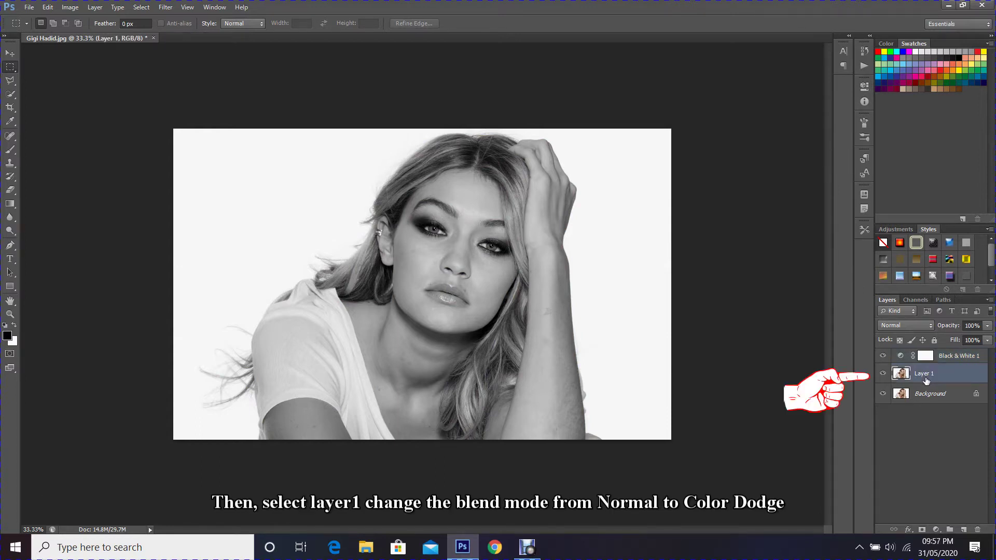
pyautogui.click(901, 326)
pyautogui.click(888, 118)
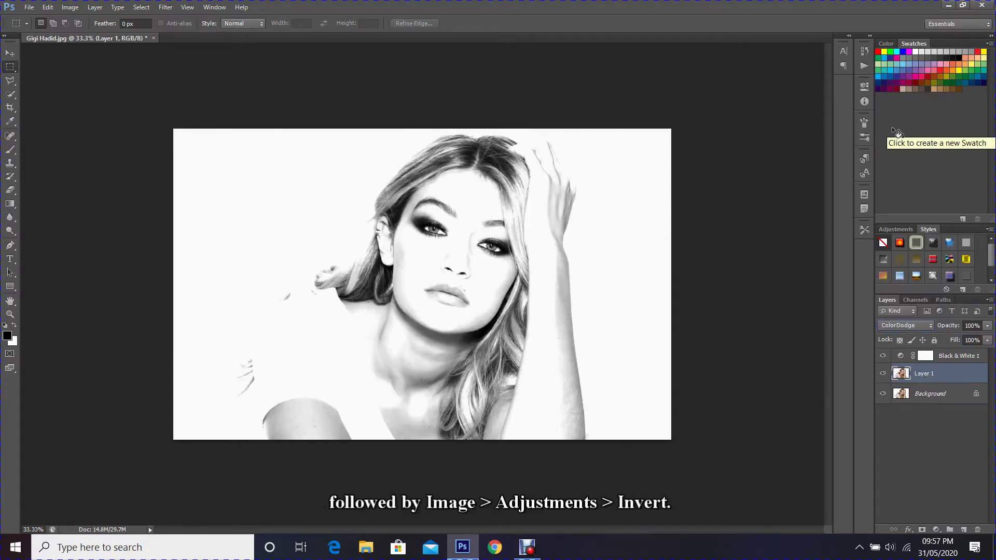
# Invert Layer 1 through Image > Adjustments > Invert
pyautogui.click(70, 7)
pyautogui.moveTo(110, 41)
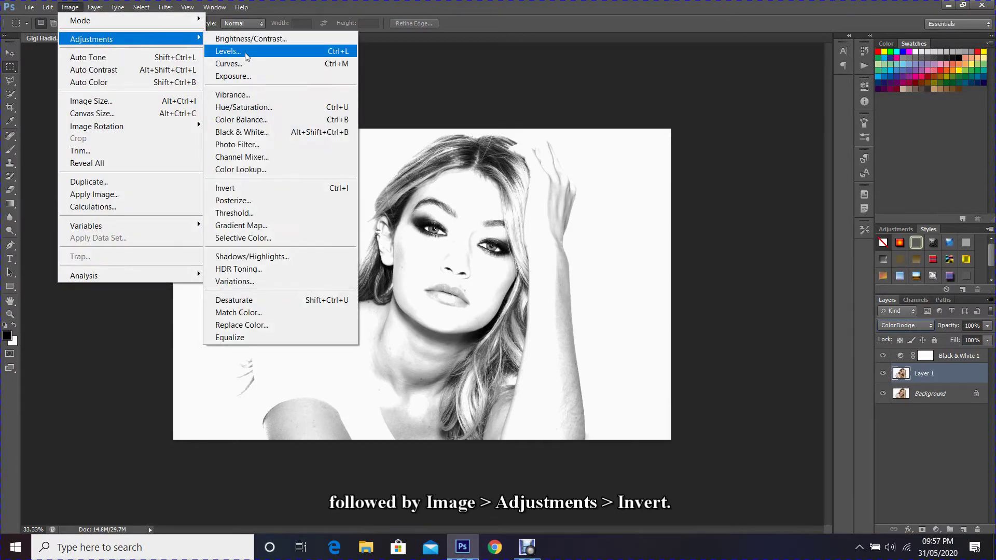
pyautogui.click(279, 196)
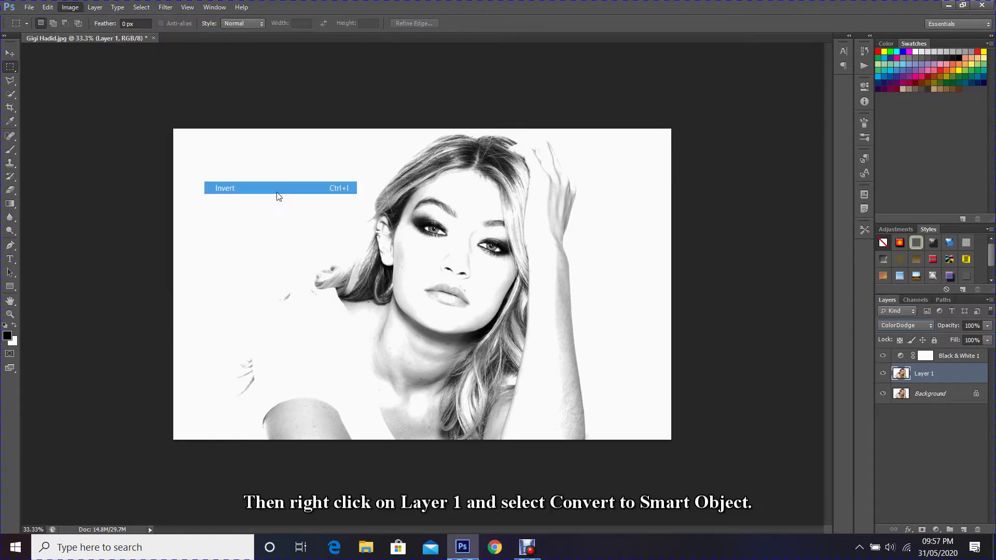
# Convert Layer 1 to a smart object and apply a Gaussian Blur smart filter
pyautogui.rightClick(925, 374)
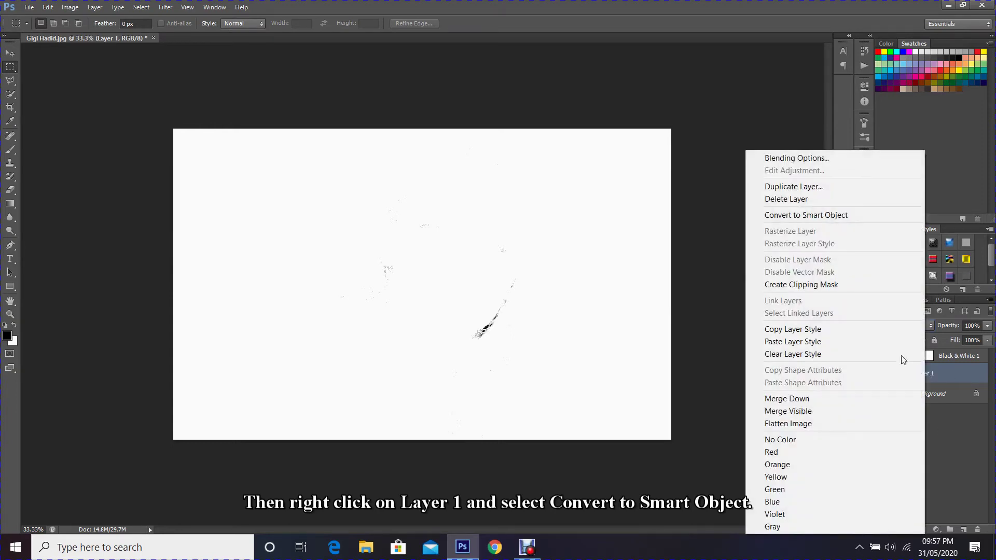
pyautogui.click(841, 215)
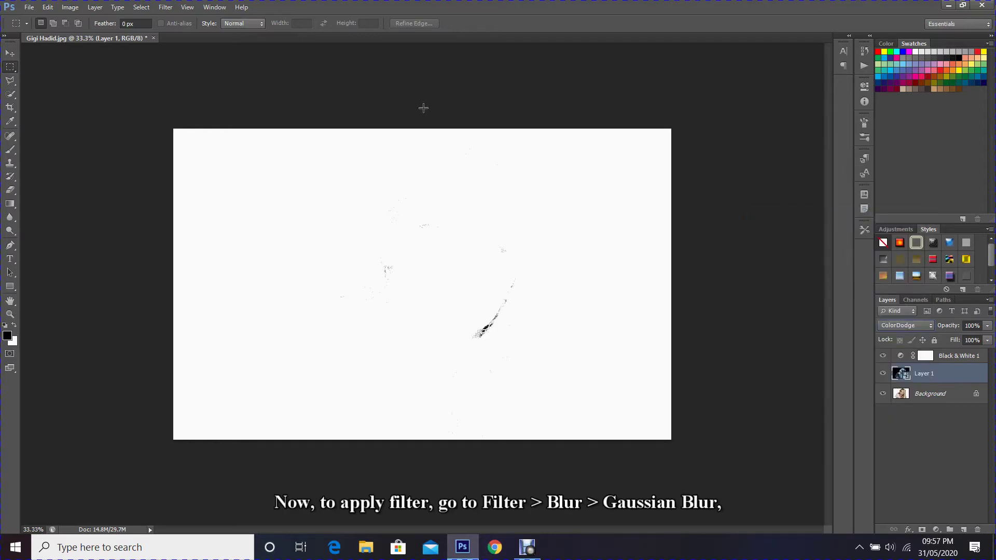
pyautogui.click(167, 8)
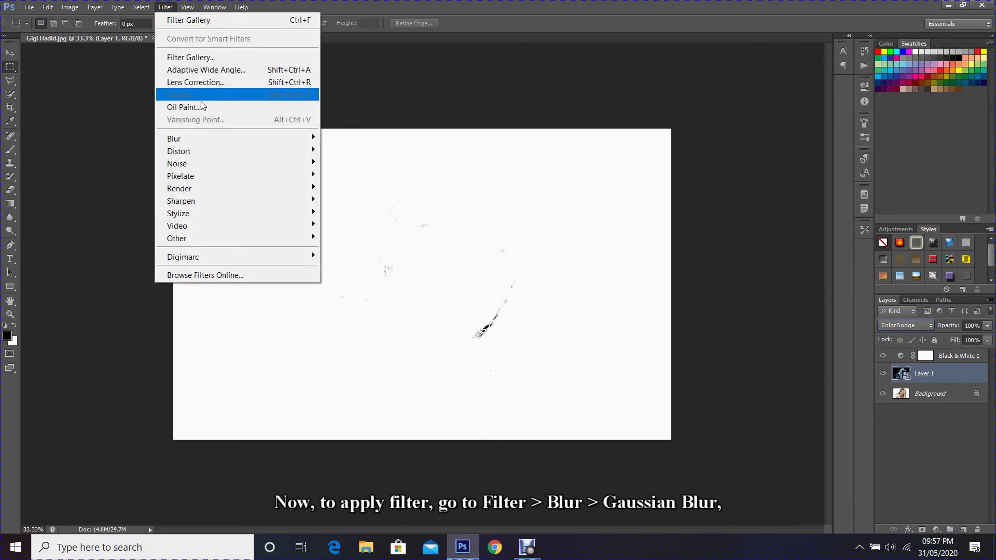
pyautogui.moveTo(212, 139)
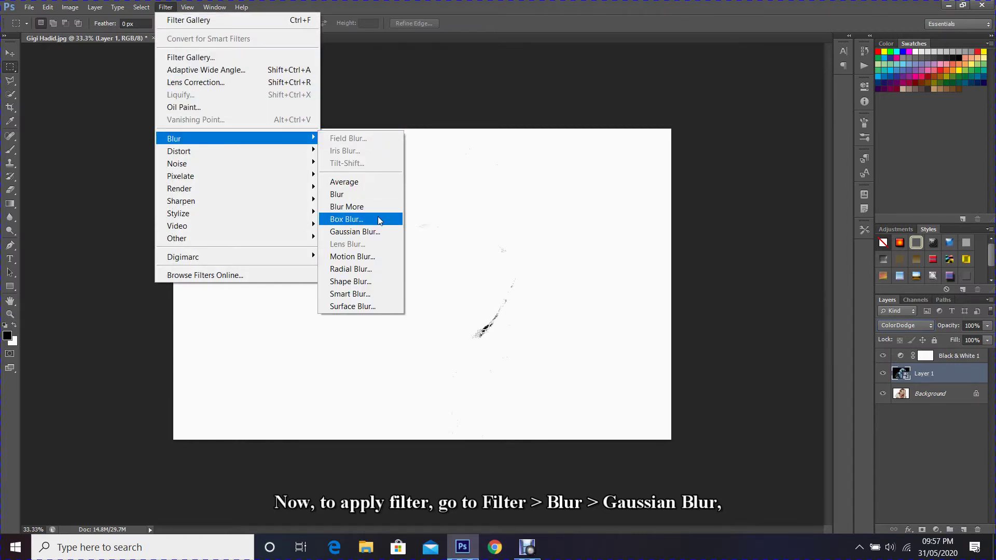
pyautogui.click(378, 230)
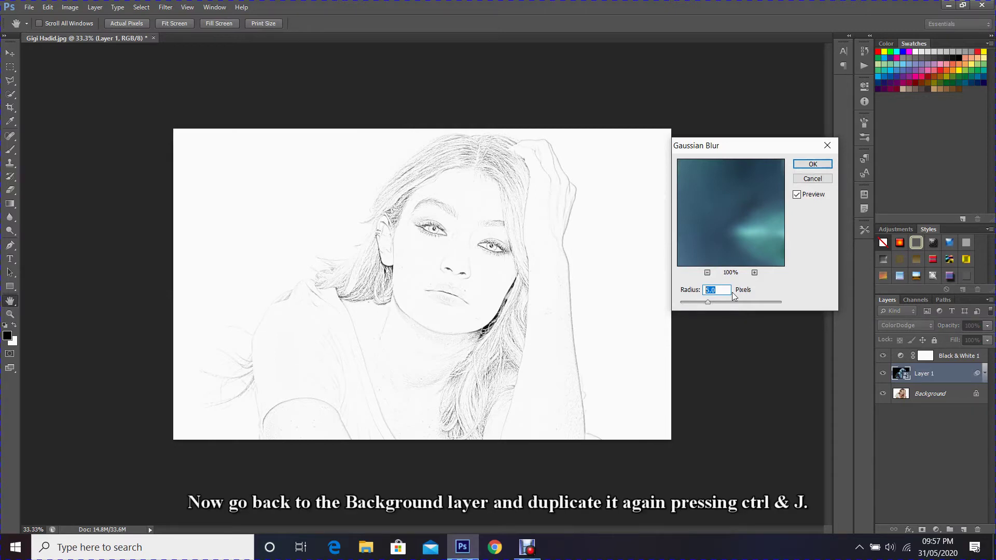
pyautogui.click(812, 165)
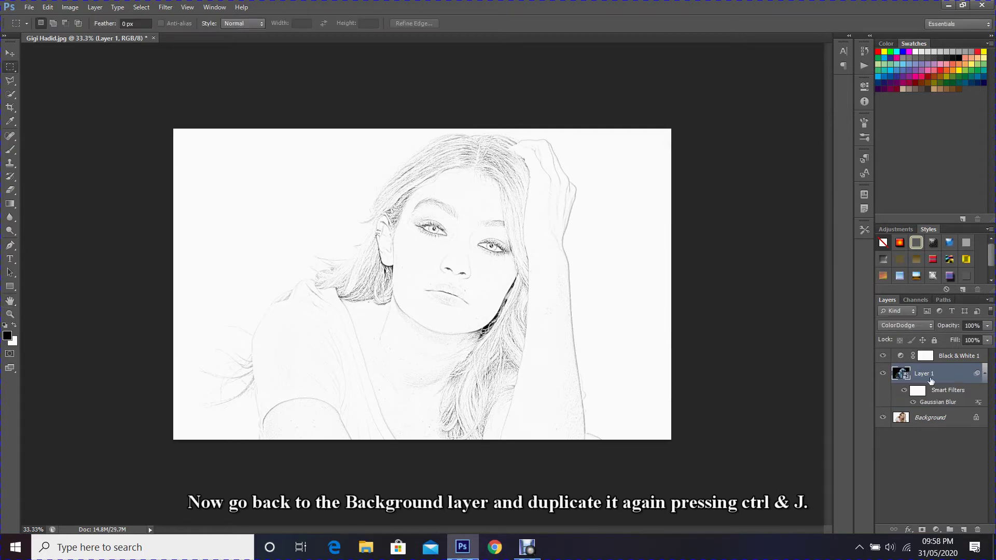
pyautogui.click(932, 419)
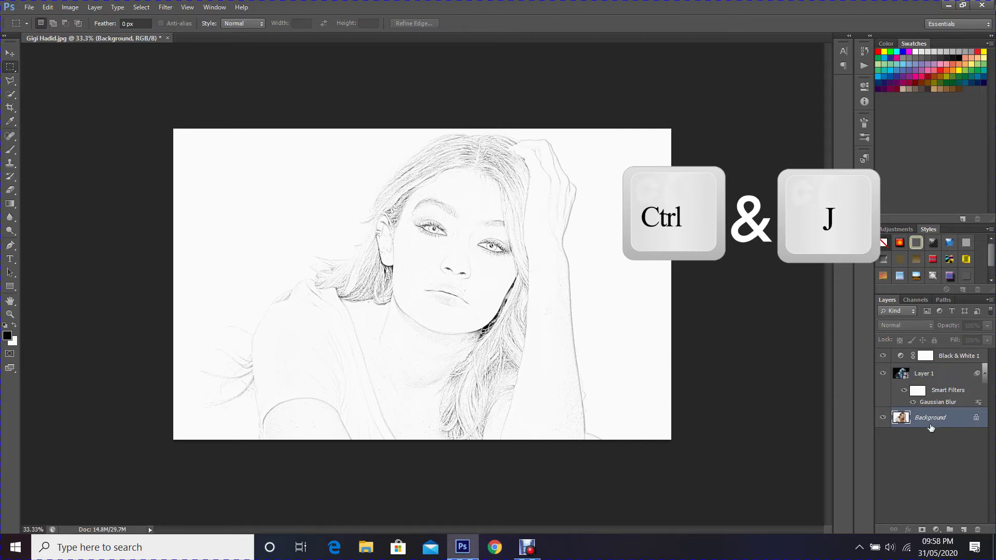
# Duplicate the Background layer and move Background copy to the top of the stack
pyautogui.hotkey('ctrl', 'j')
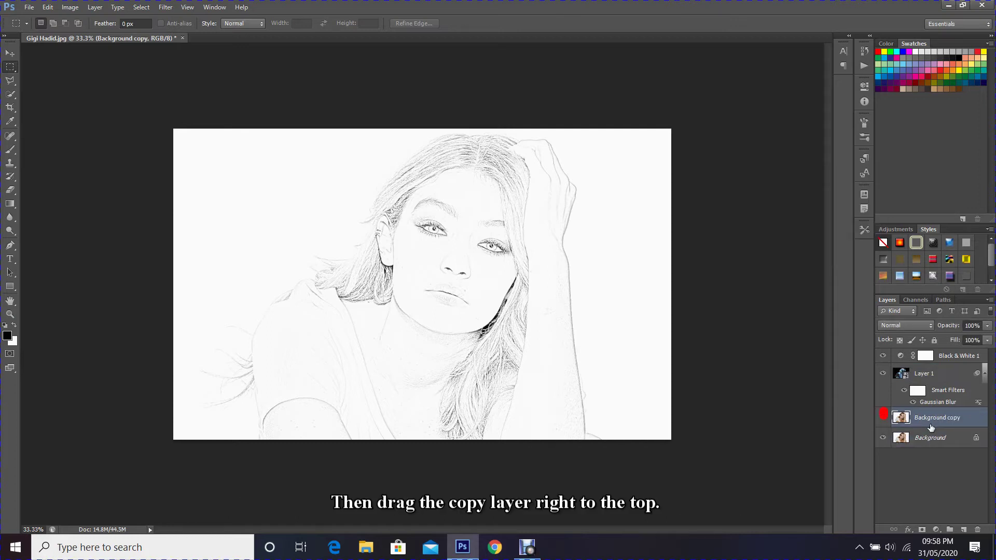
pyautogui.moveTo(939, 424); pyautogui.dragTo(940, 353)
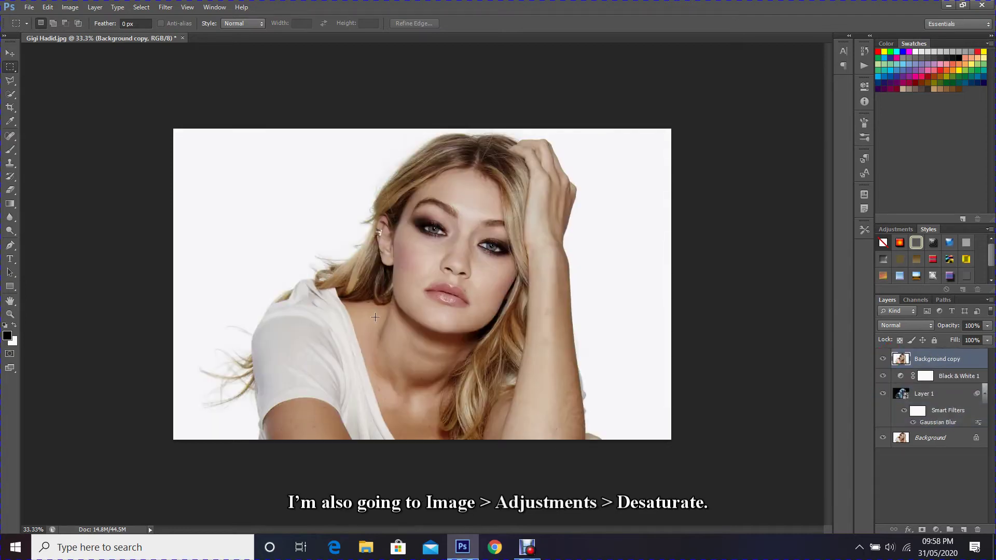
pyautogui.click(70, 7)
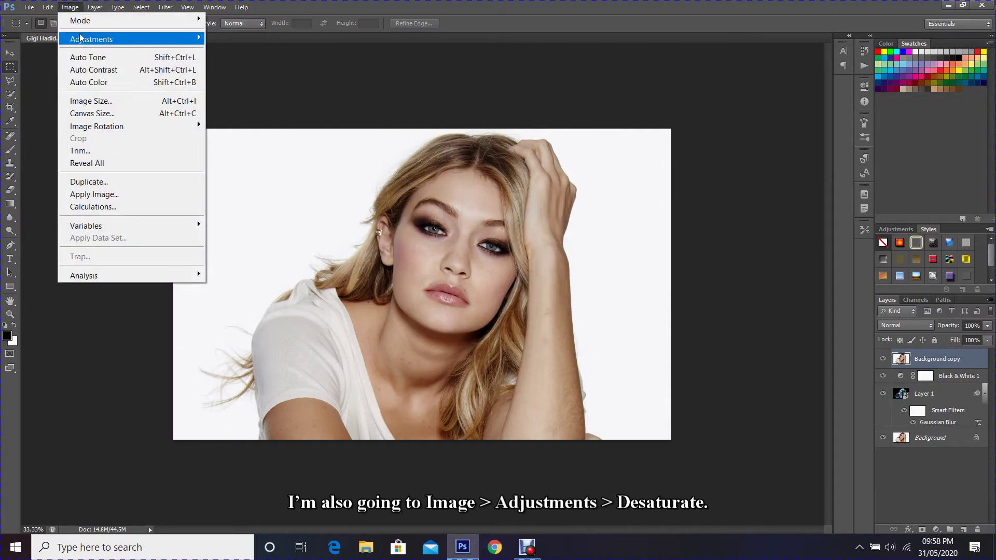
# Desaturate Background copy and apply the Charcoal sketch filter from the Filter Gallery
pyautogui.moveTo(103, 39)
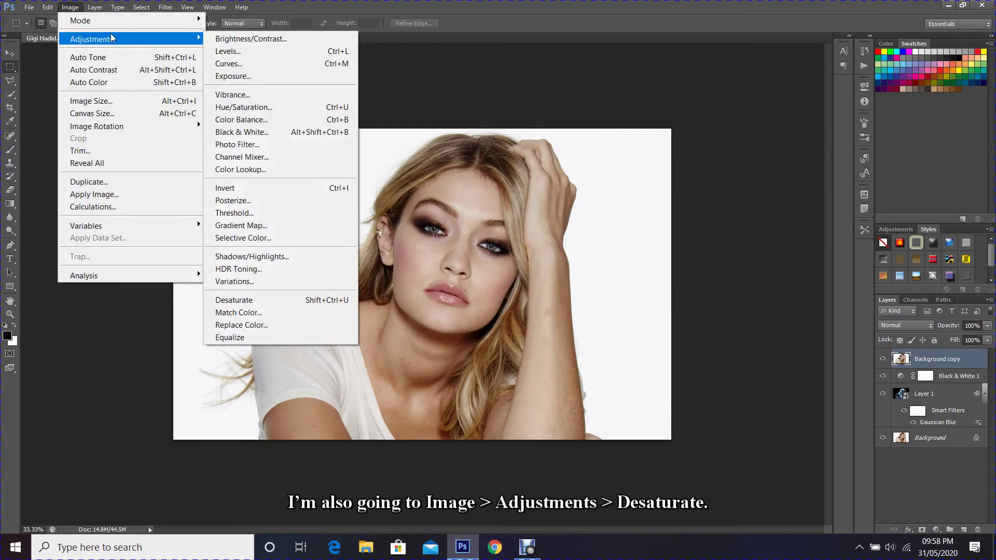
pyautogui.click(300, 307)
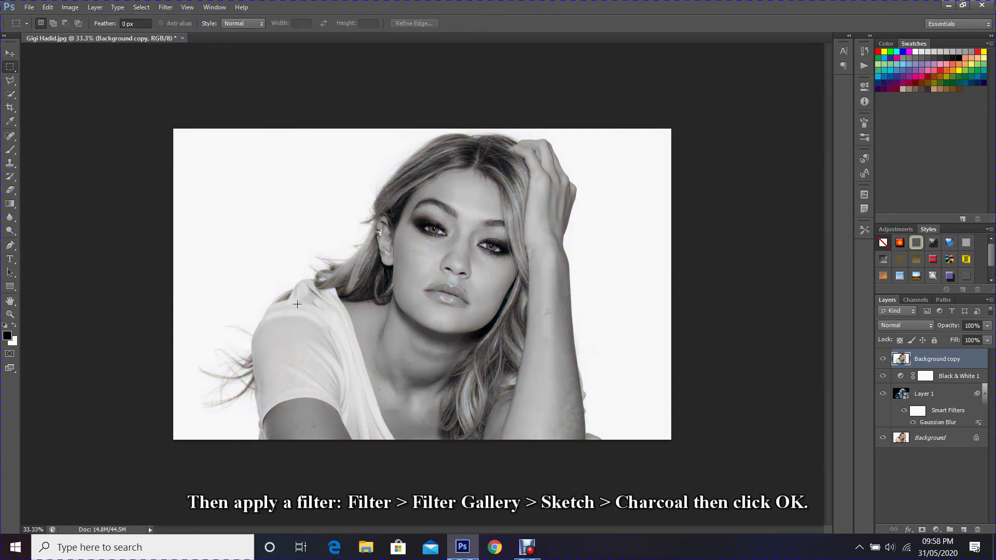
pyautogui.click(165, 7)
pyautogui.click(185, 56)
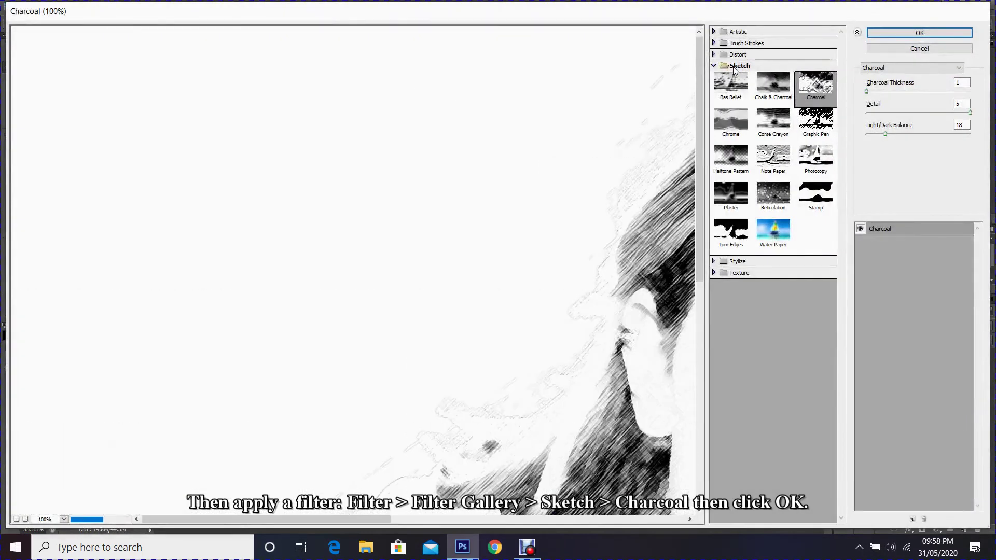
pyautogui.click(739, 66)
pyautogui.click(740, 66)
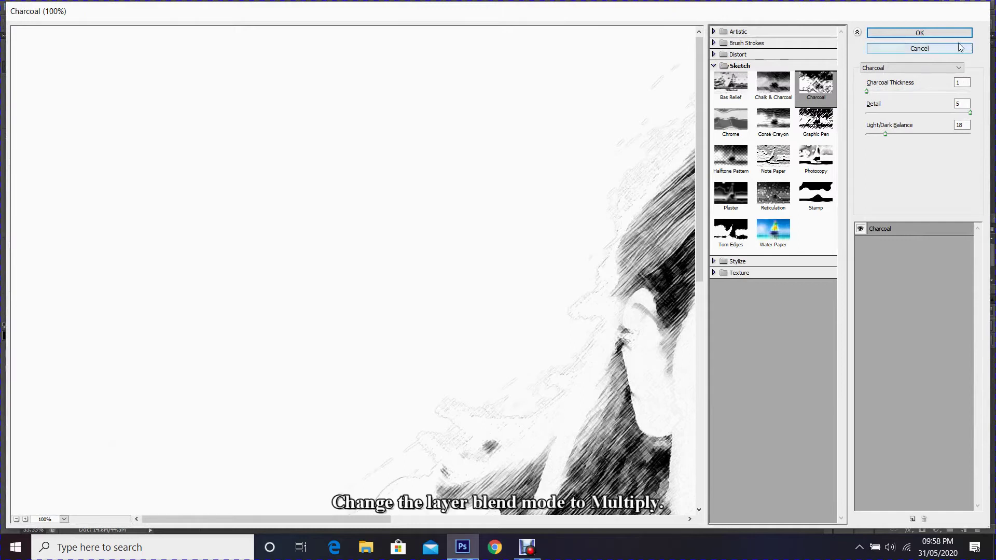
pyautogui.click(935, 35)
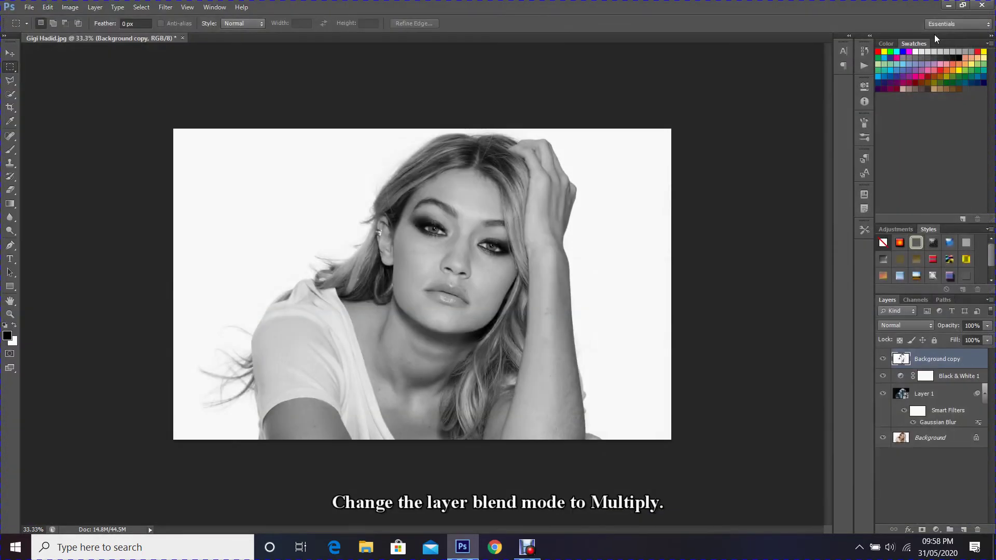
# Set Background copy's blend mode to Multiply
pyautogui.click(894, 325)
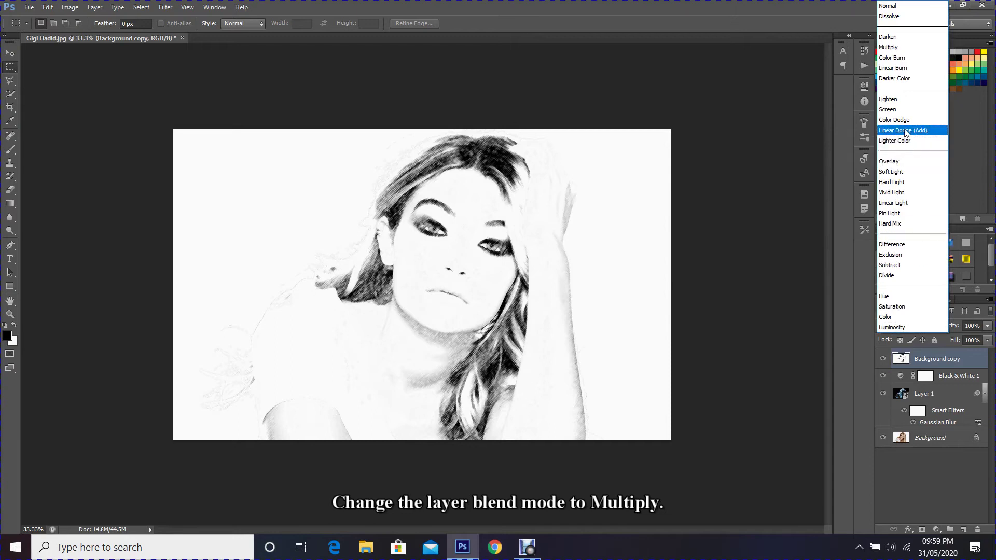
pyautogui.click(896, 47)
pyautogui.click(11, 150)
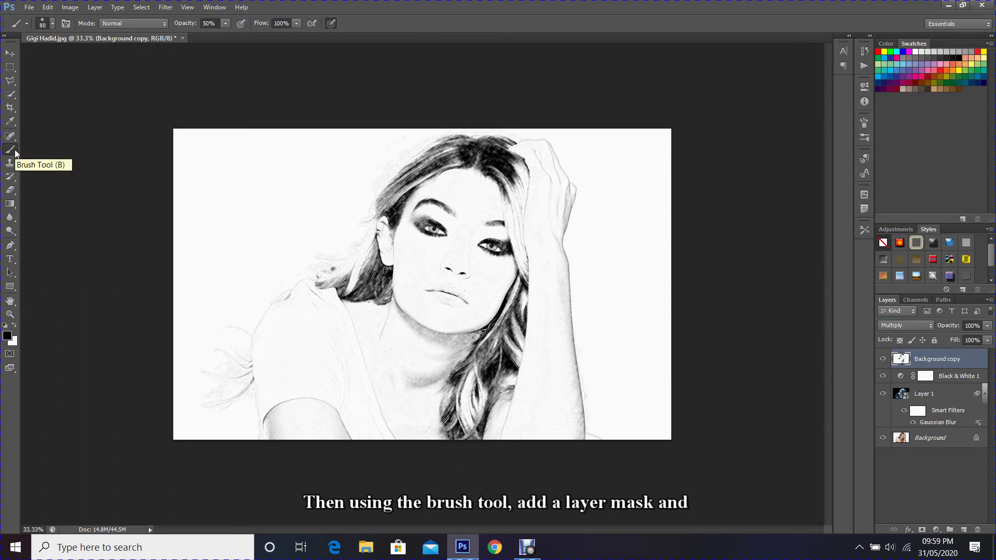
# Add a mask to Background copy and paint hair and face in black with a 50 px, 30% brush
pyautogui.click(920, 532)
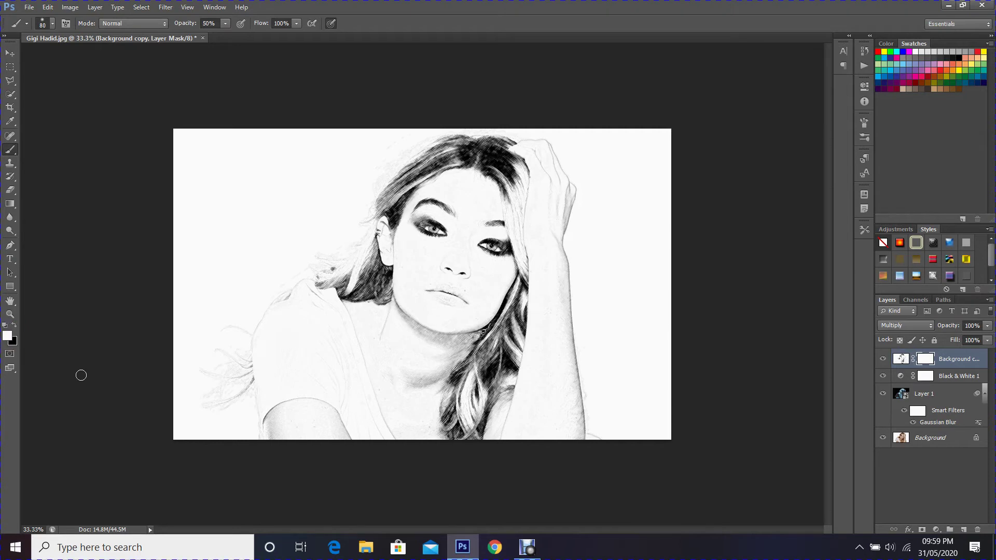
pyautogui.press('x')
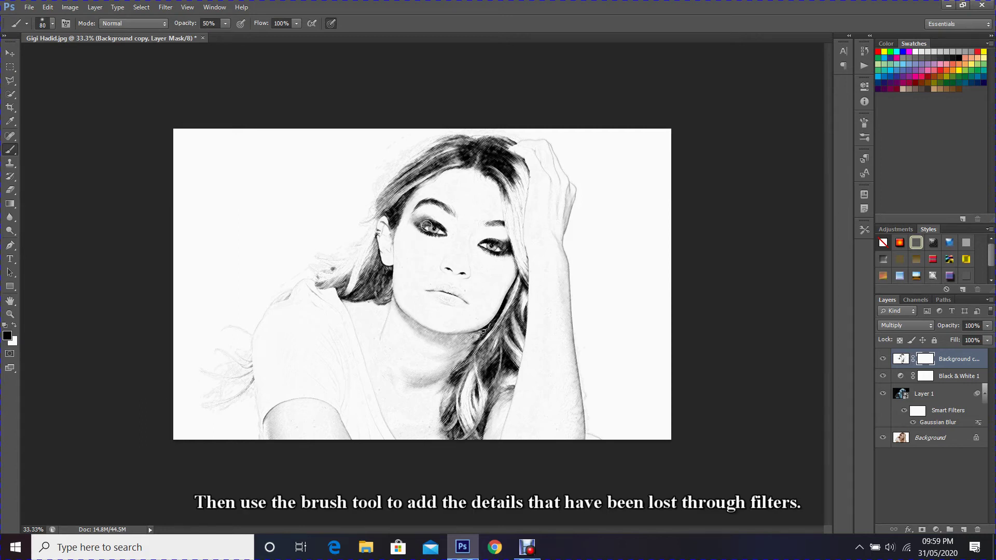
pyautogui.press('[')
pyautogui.press('[')
pyautogui.press('[')
pyautogui.click(174, 23)
pyautogui.write('30')
pyautogui.press('Return')
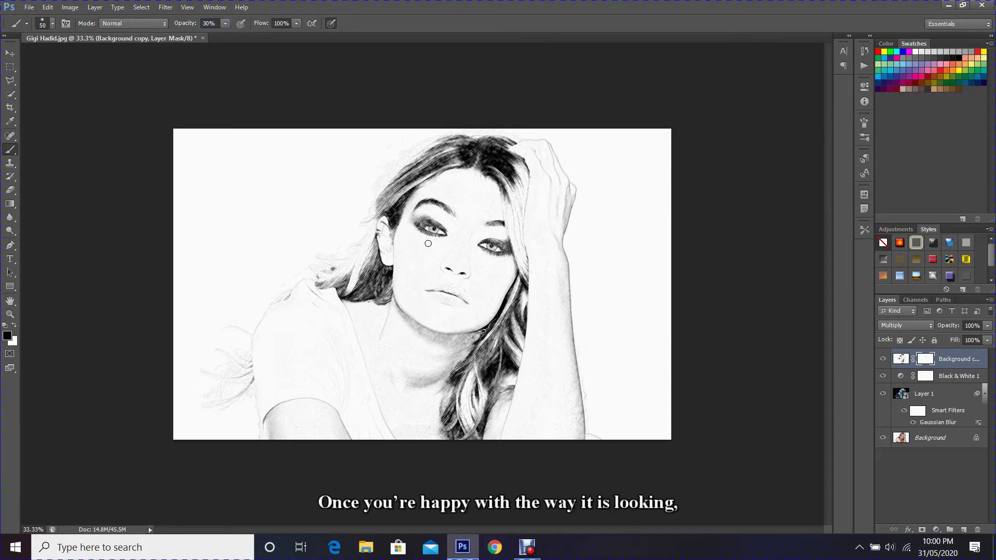
pyautogui.moveTo(428, 232)
pyautogui.mouseDown()
pyautogui.moveTo(490, 367)
pyautogui.moveTo(407, 340)
pyautogui.moveTo(412, 296)
pyautogui.moveTo(469, 154)
pyautogui.mouseUp()
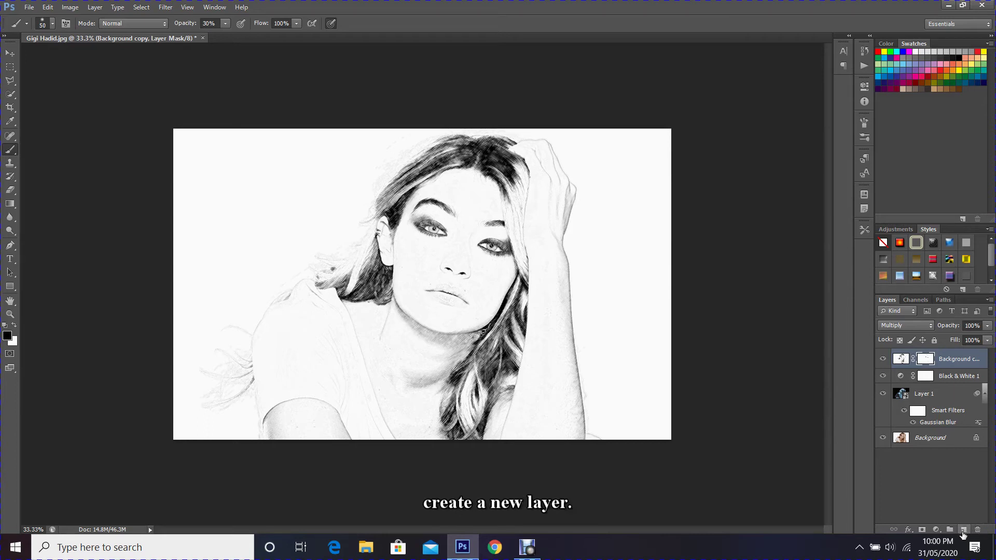
# Create Layer 2 and set the brush to 45% opacity, pressure-controlled size, 2 px
pyautogui.click(962, 530)
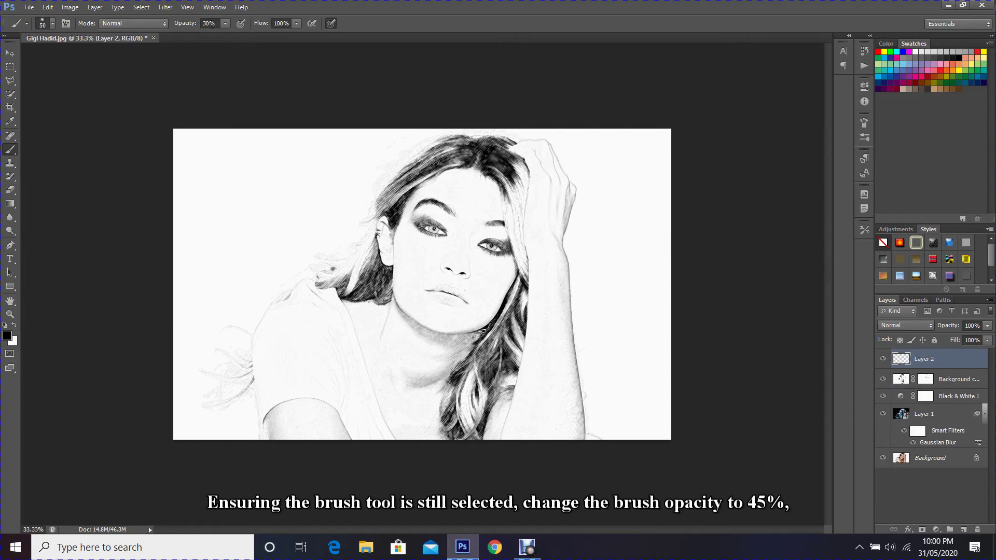
pyautogui.click(211, 23)
pyautogui.write('45')
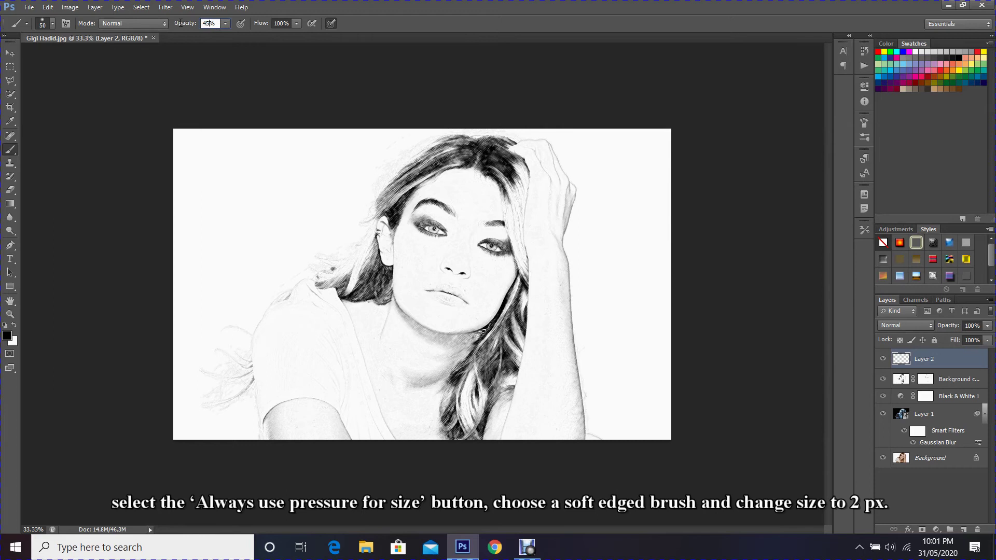
pyautogui.press('Return')
pyautogui.click(331, 23)
pyautogui.click(45, 25)
pyautogui.click(93, 44)
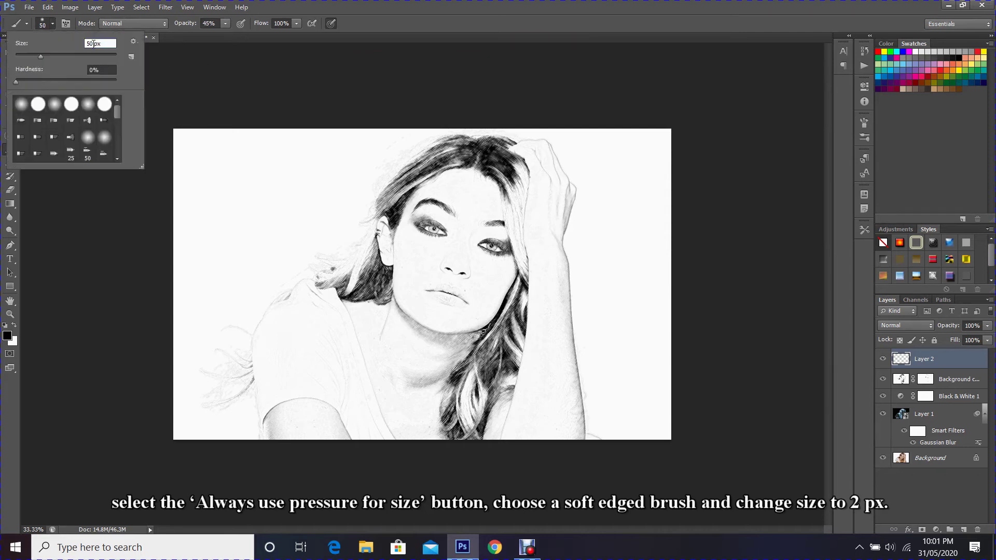
pyautogui.doubleClick(94, 44)
pyautogui.write('2')
pyautogui.press('Return')
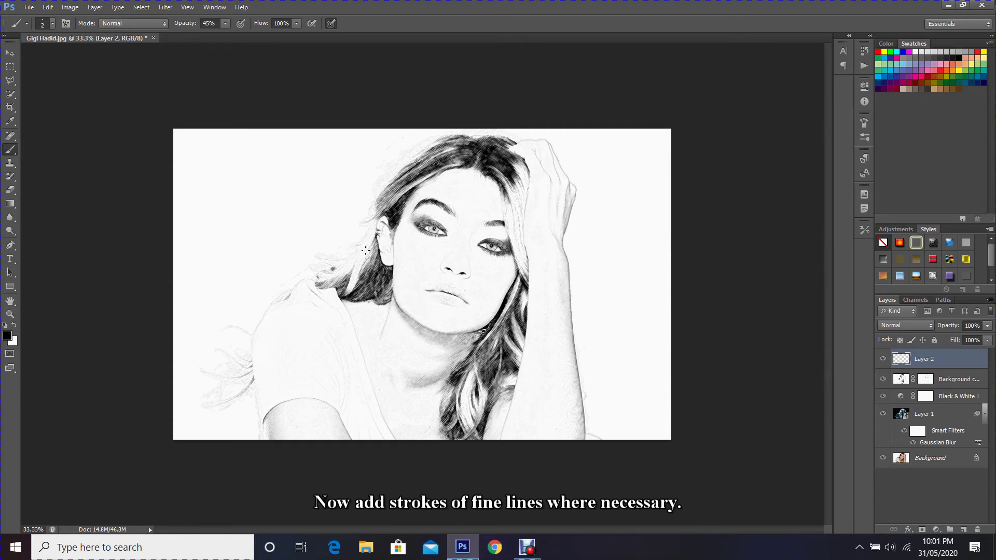
# Draw fine strokes on the face, the hair and above the eye
pyautogui.moveTo(357, 261)
pyautogui.mouseDown()
pyautogui.moveTo(366, 251)
pyautogui.moveTo(345, 272)
pyautogui.mouseUp()
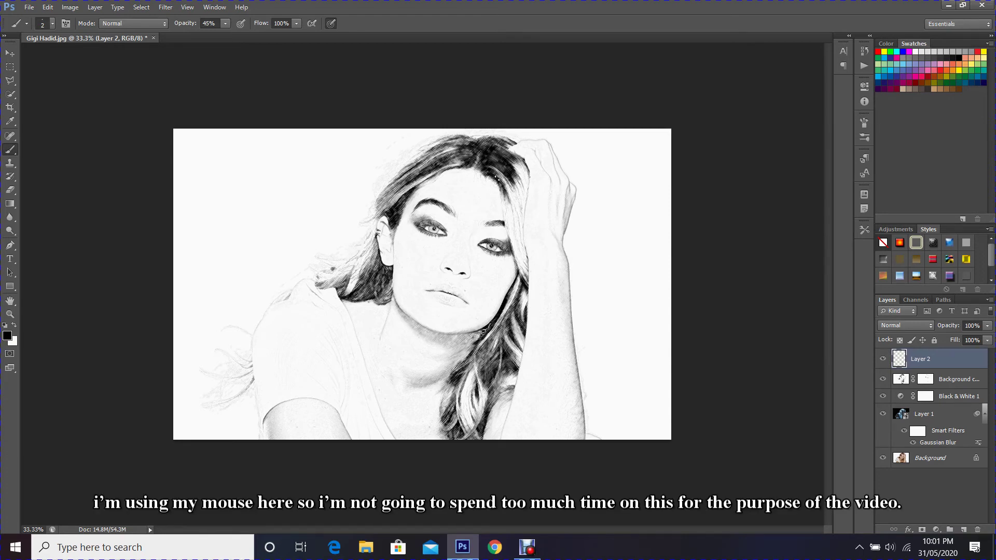
pyautogui.moveTo(518, 211)
pyautogui.mouseDown()
pyautogui.moveTo(517, 189)
pyautogui.moveTo(512, 236)
pyautogui.mouseUp()
pyautogui.moveTo(484, 231); pyautogui.dragTo(489, 220)
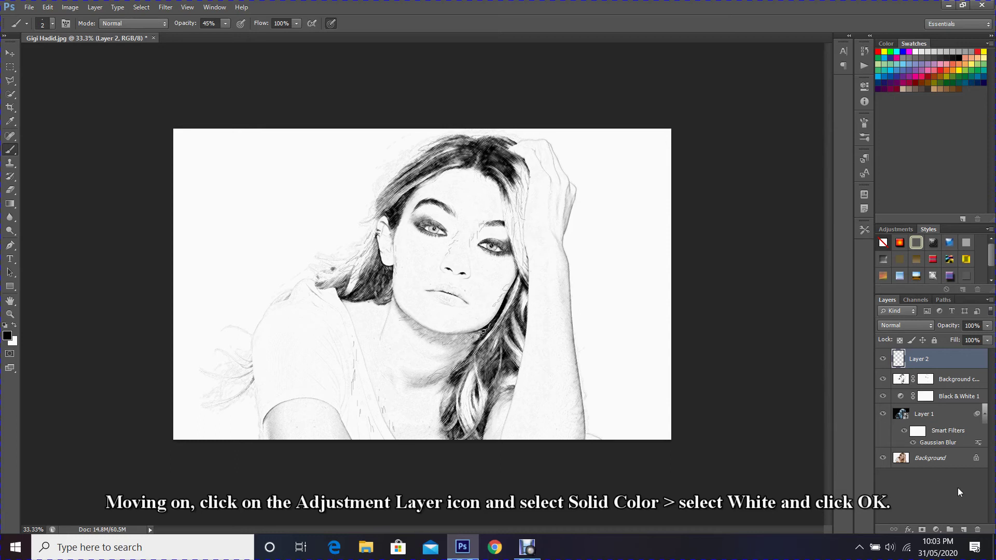
# Create a pure white Solid Color fill layer, Color Fill 1, and turn its visibility off
pyautogui.click(937, 529)
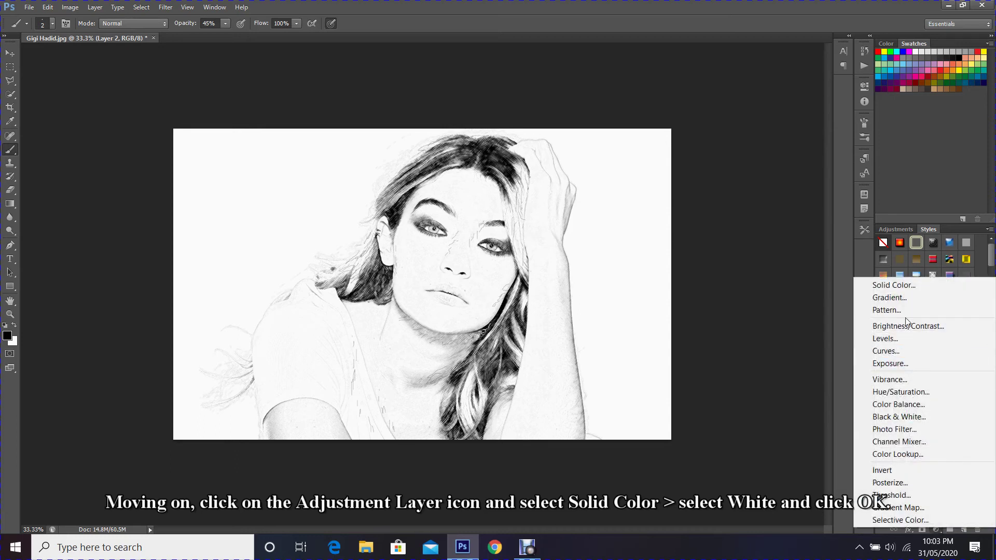
pyautogui.click(902, 285)
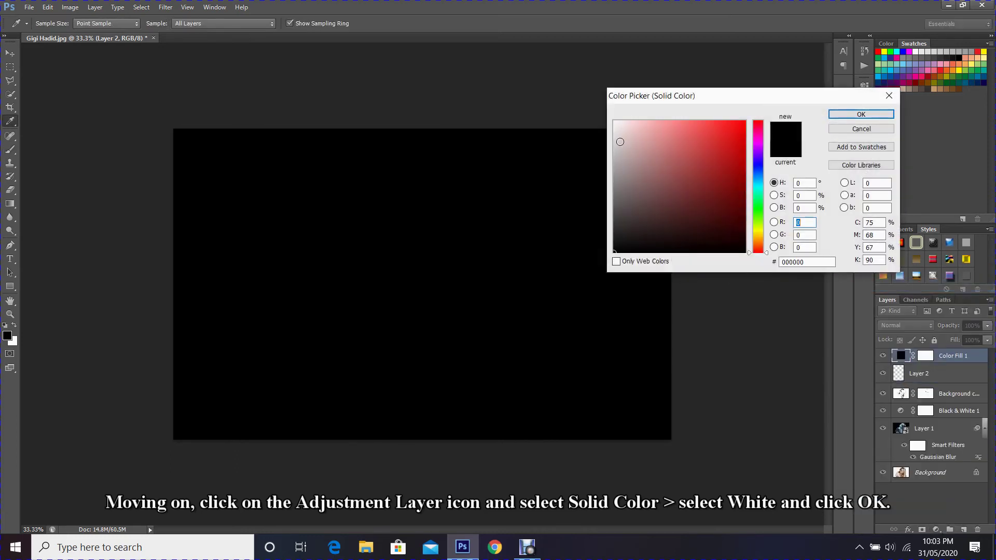
pyautogui.moveTo(620, 142); pyautogui.dragTo(608, 119)
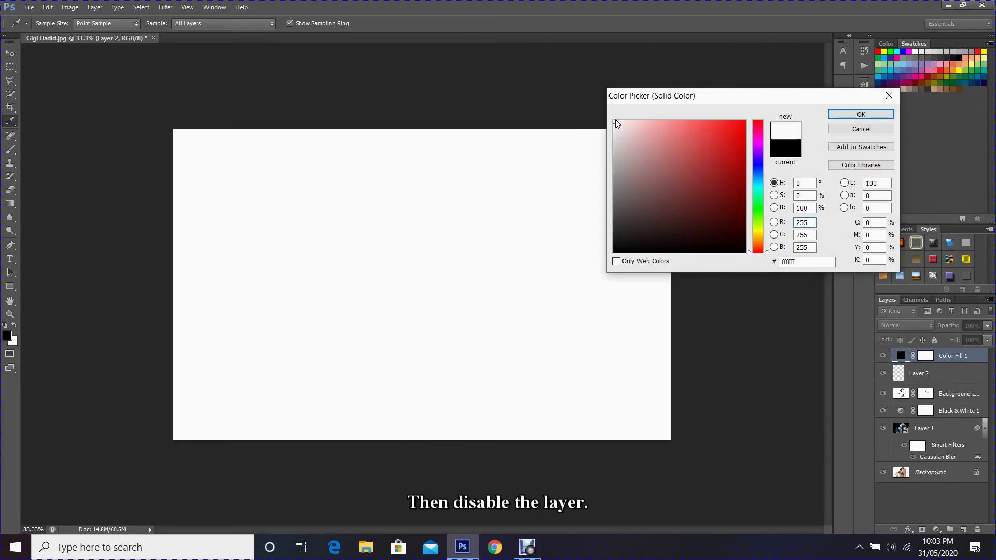
pyautogui.click(844, 113)
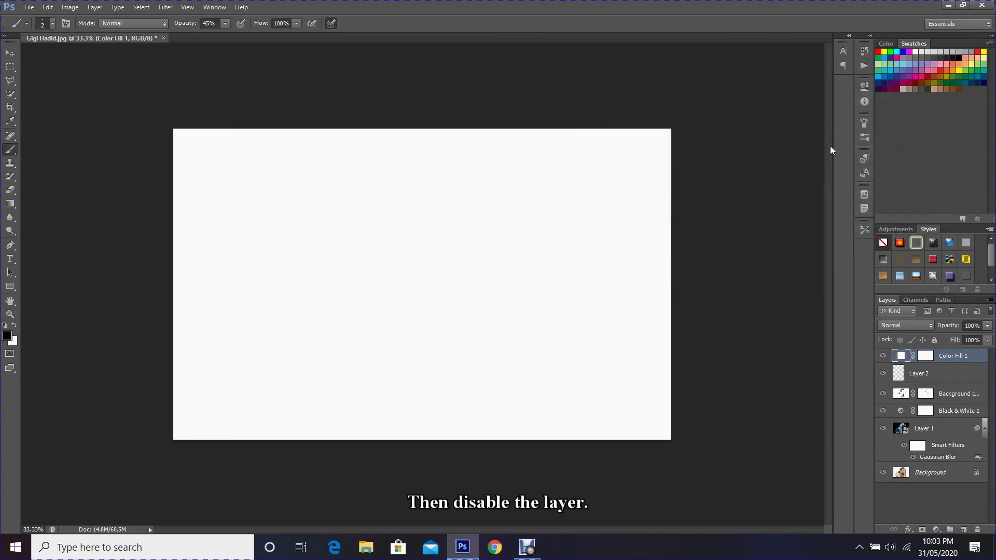
pyautogui.click(883, 356)
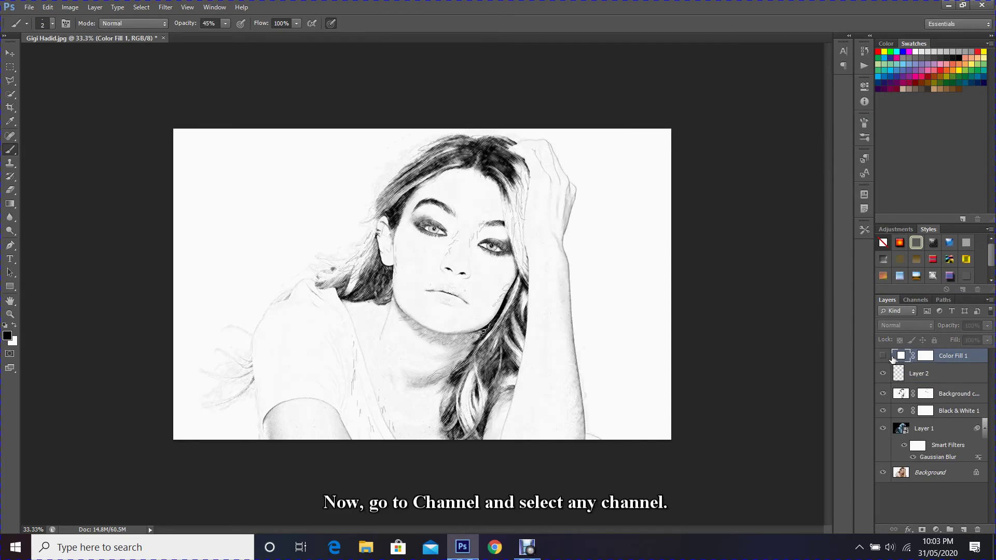
# Duplicate the Blue channel, invert Blue copy with Ctrl+I, and load it as a selection
pyautogui.click(920, 301)
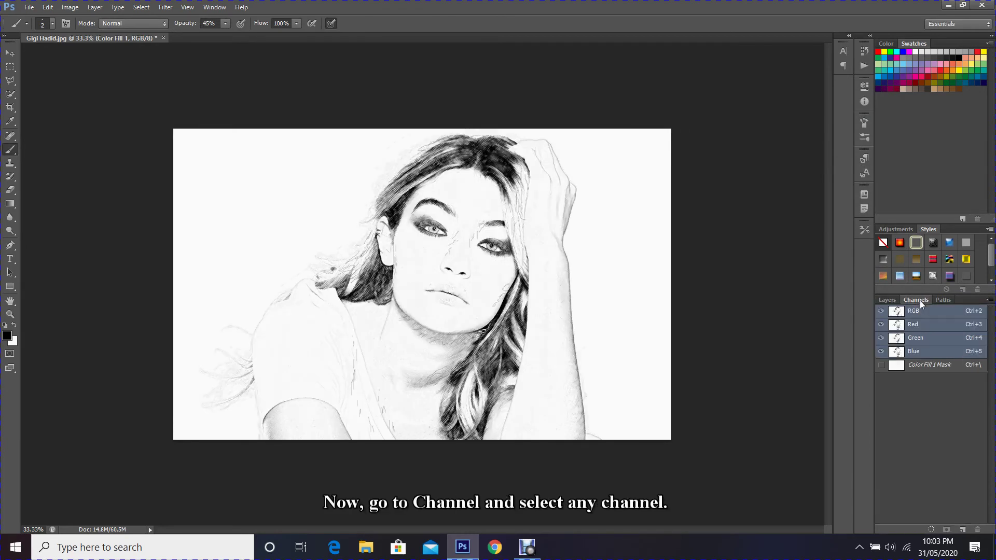
pyautogui.click(916, 352)
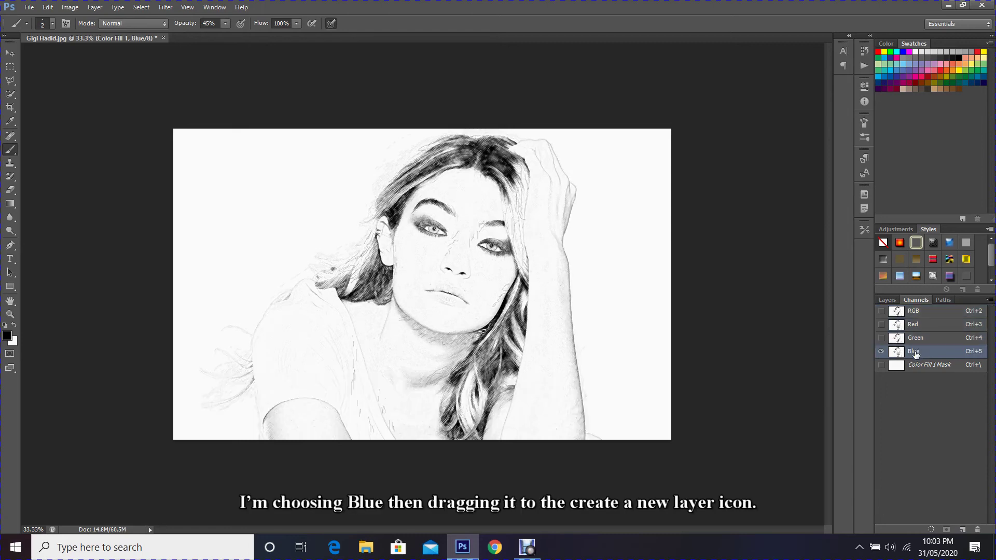
pyautogui.moveTo(914, 351); pyautogui.dragTo(962, 530)
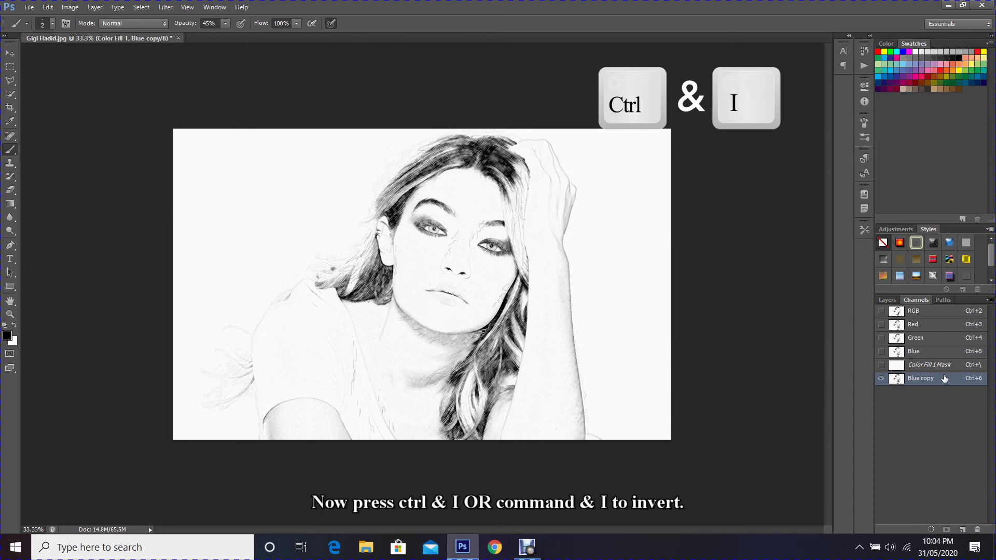
pyautogui.hotkey('ctrl', 'i')
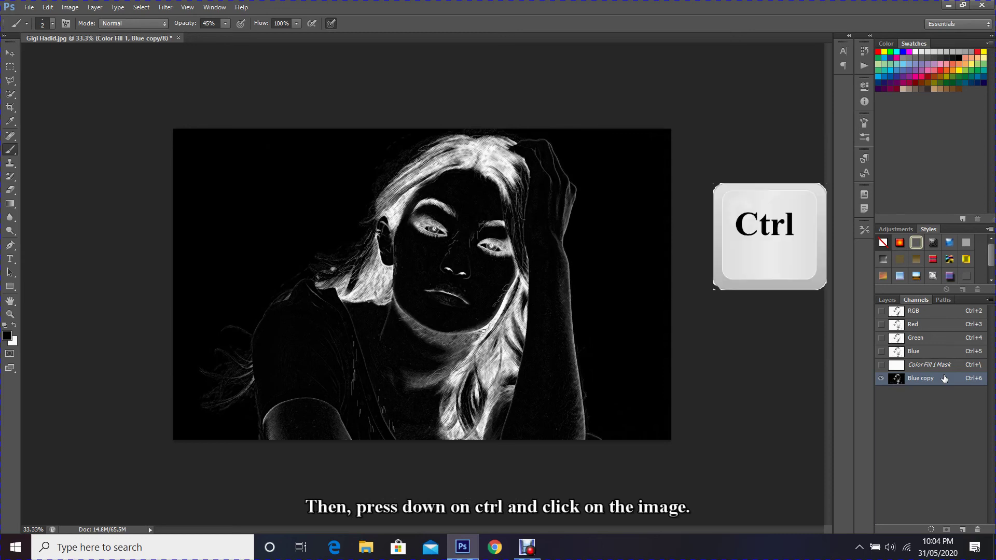
pyautogui.keyDown('ctrl'); pyautogui.click(901, 382); pyautogui.keyUp('ctrl')
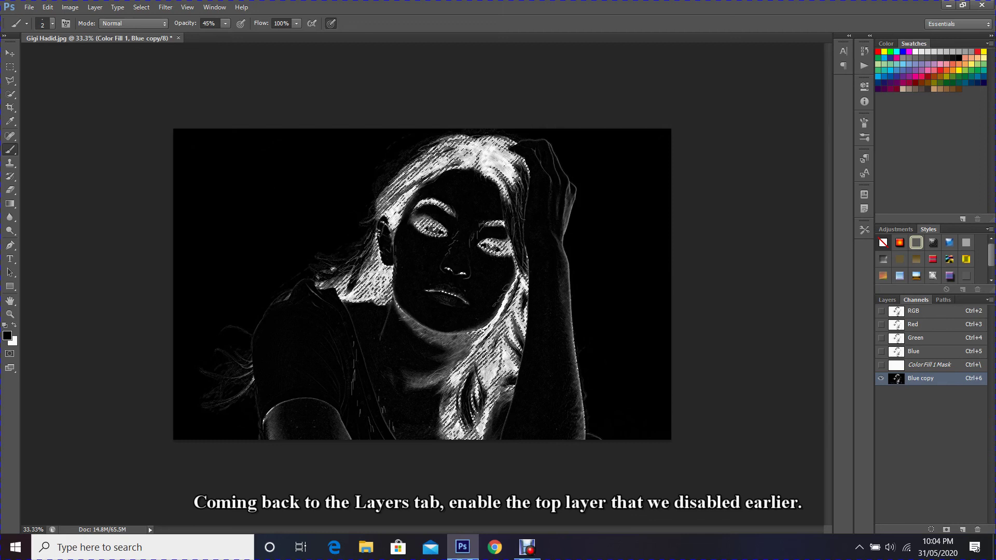
# Back in Layers, add a second Solid Color fill layer and pick dark grey 131313
pyautogui.click(887, 301)
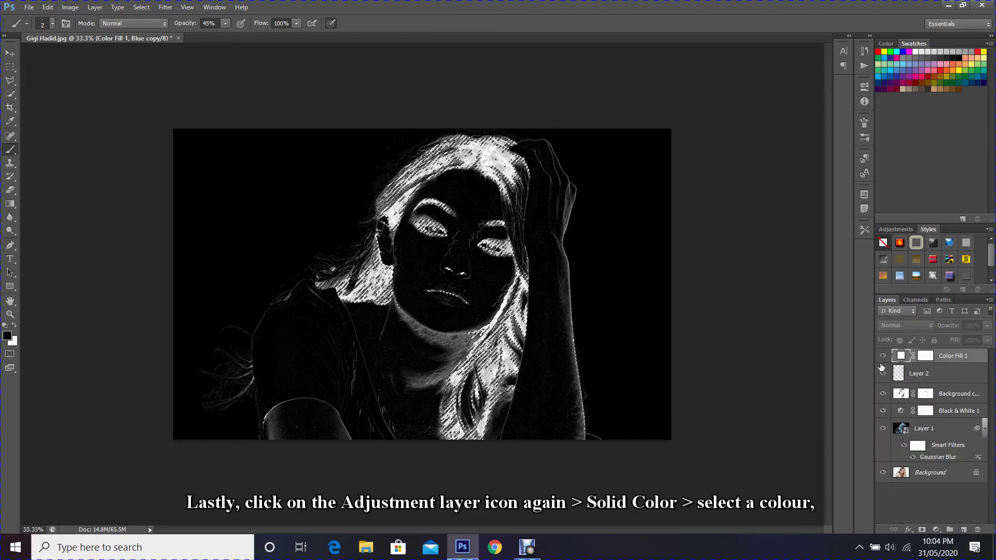
pyautogui.click(940, 530)
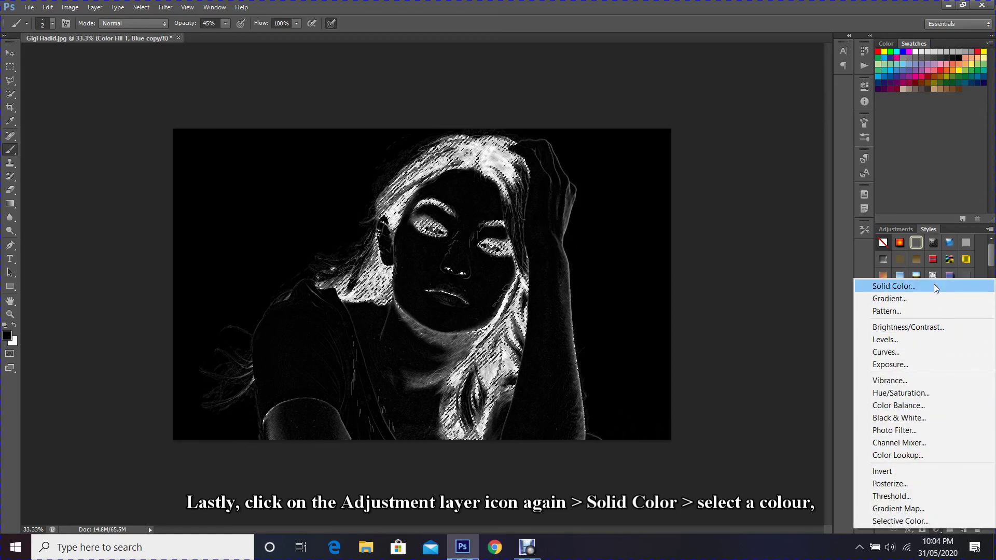
pyautogui.click(934, 286)
pyautogui.moveTo(612, 237); pyautogui.dragTo(610, 240)
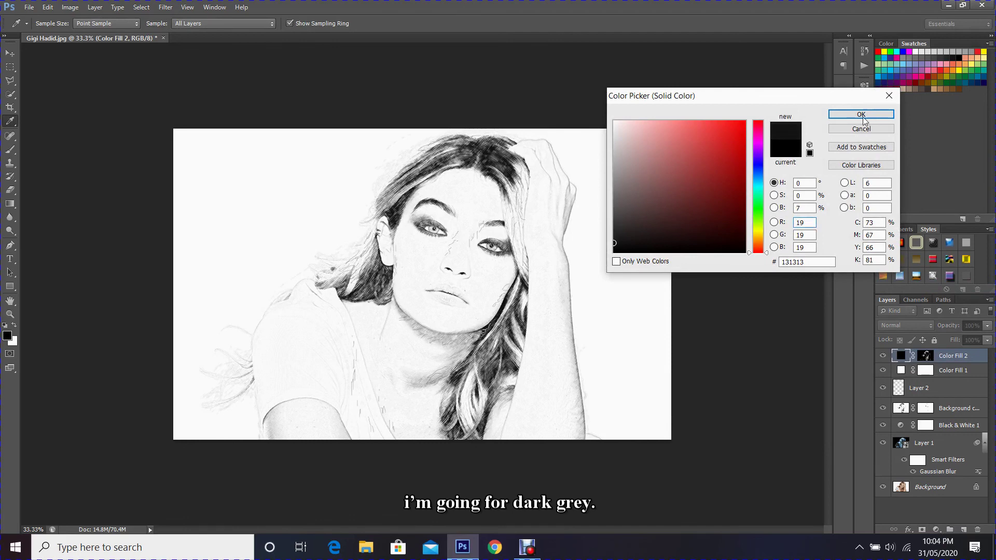